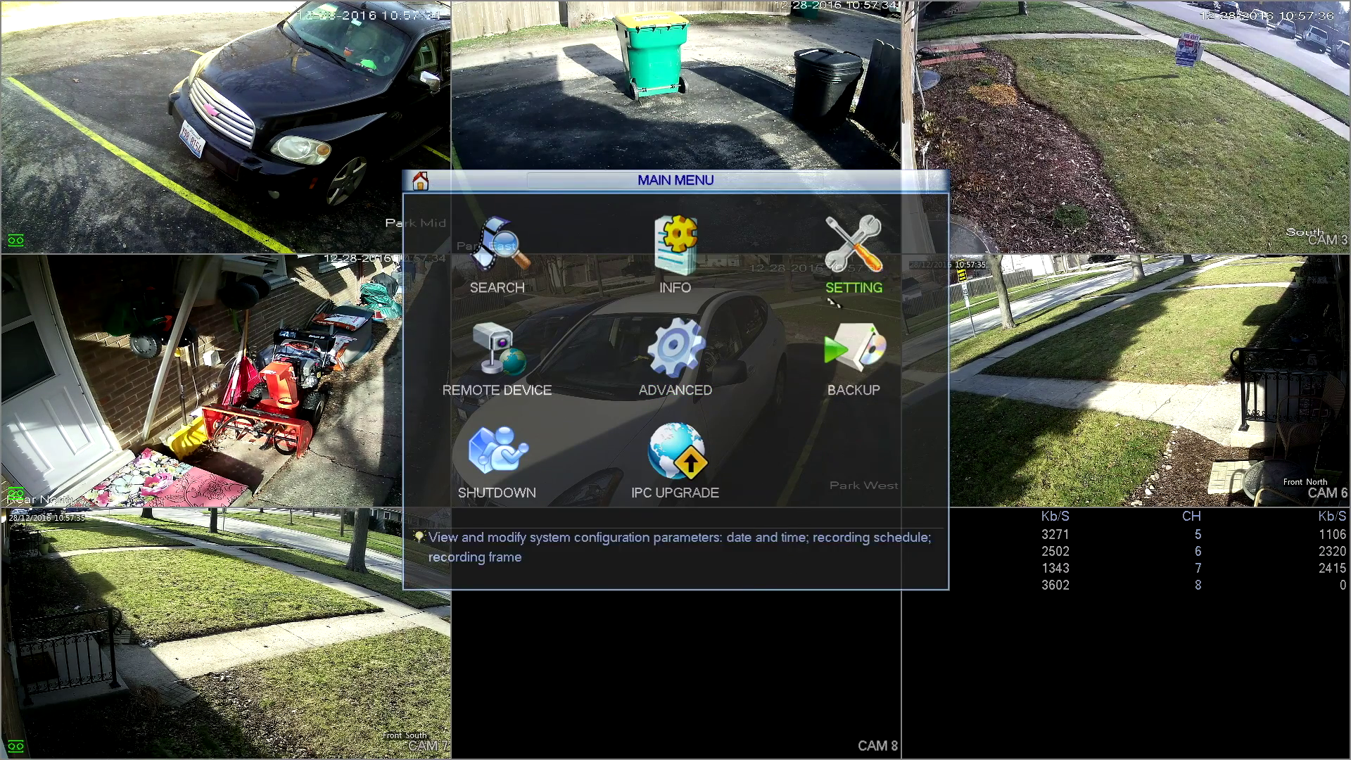
# Step: Open SETTING, then DISPLAY, to reach the GUI tab with resolution, transparency and channel name options
pyautogui.click(854, 254)
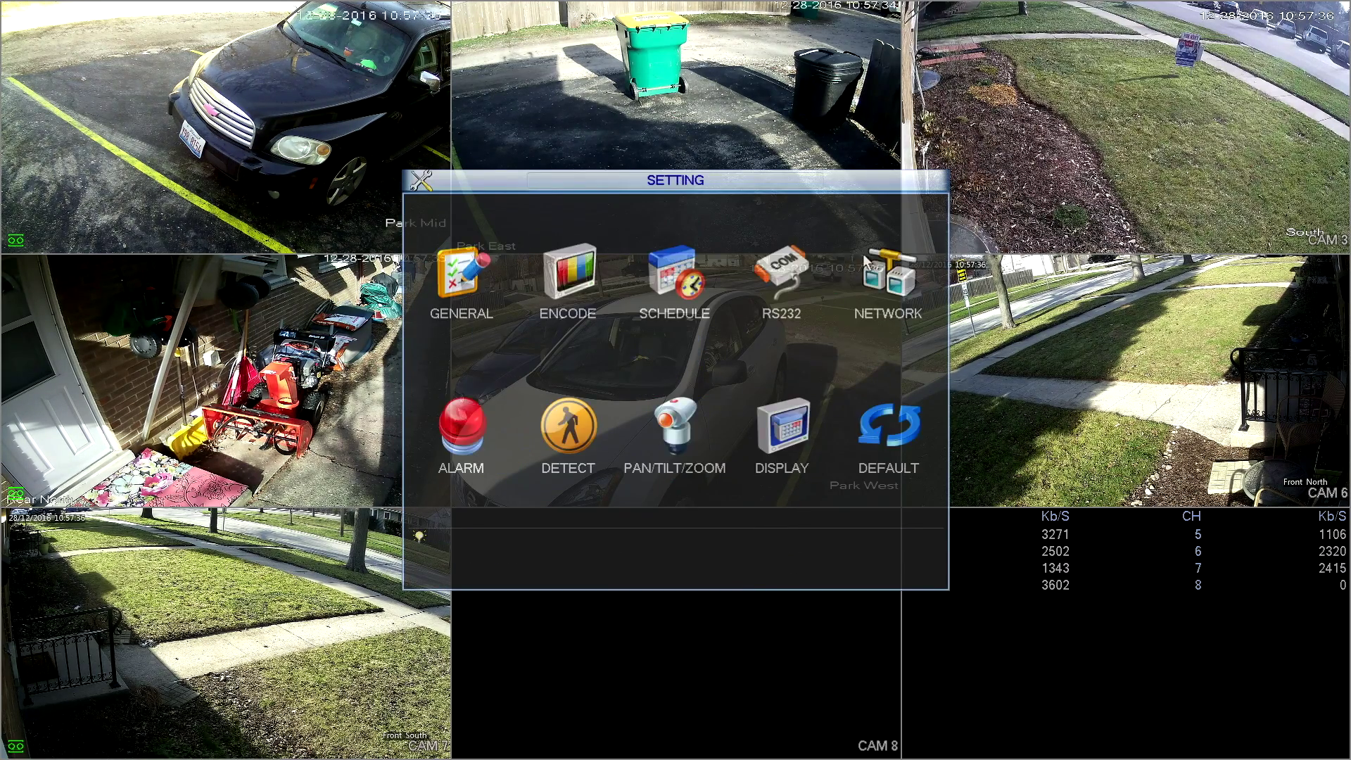
pyautogui.click(790, 424)
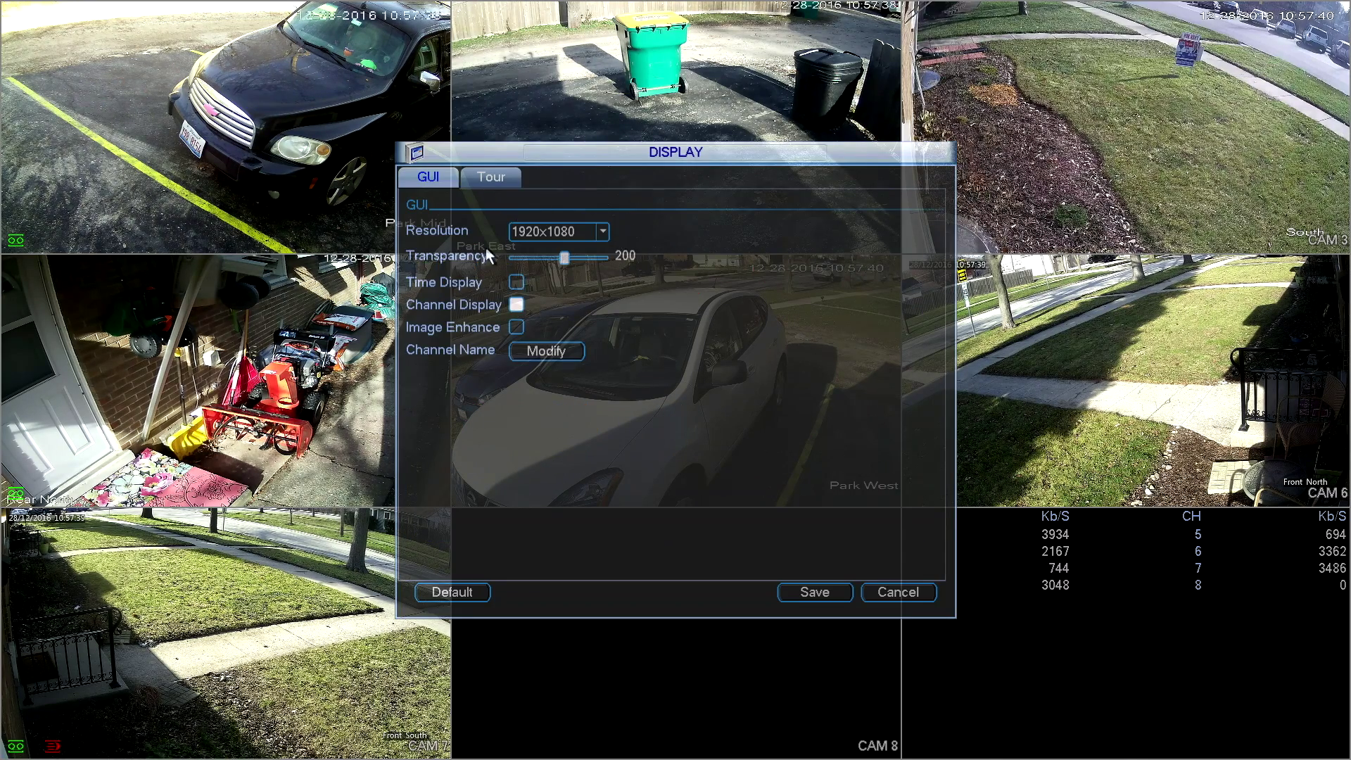
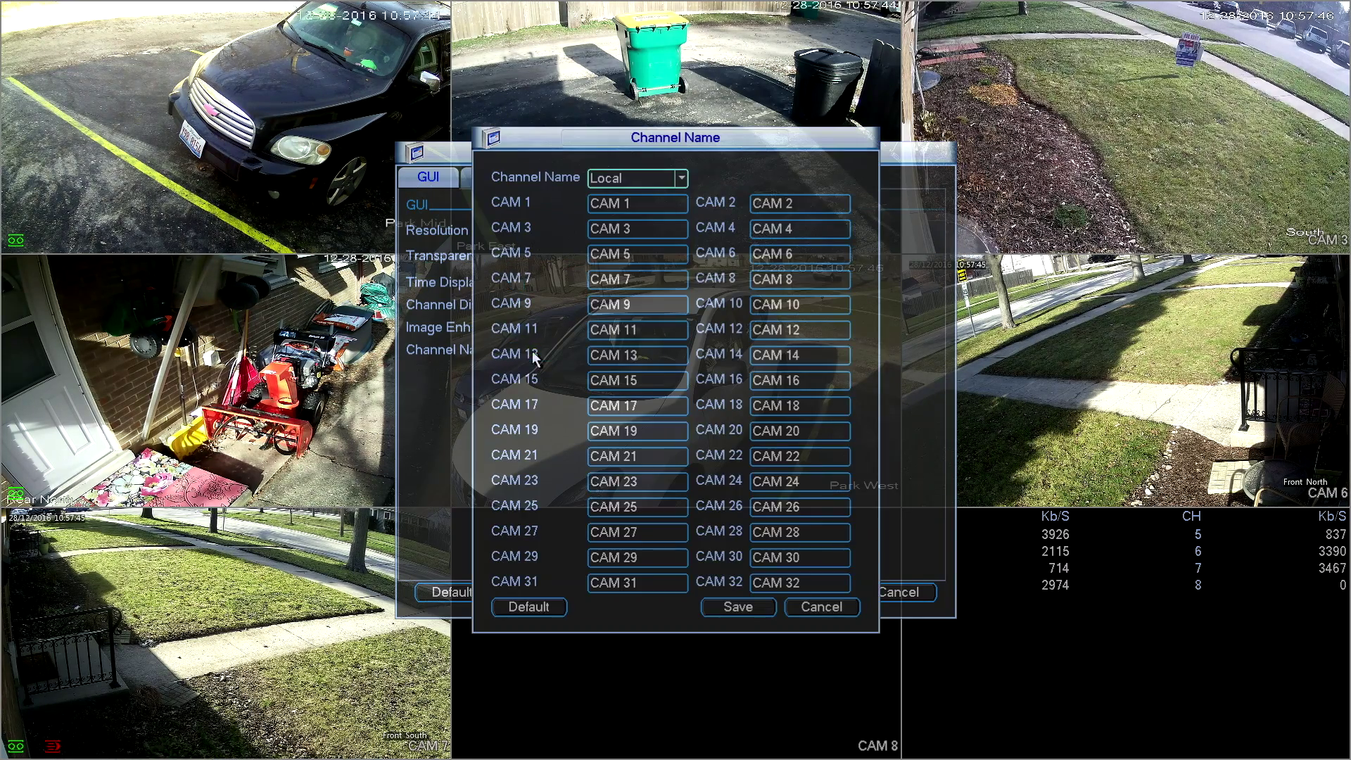
# Step: Open the Channel Name list for all 32 cameras from Display > GUI
pyautogui.click(633, 431)
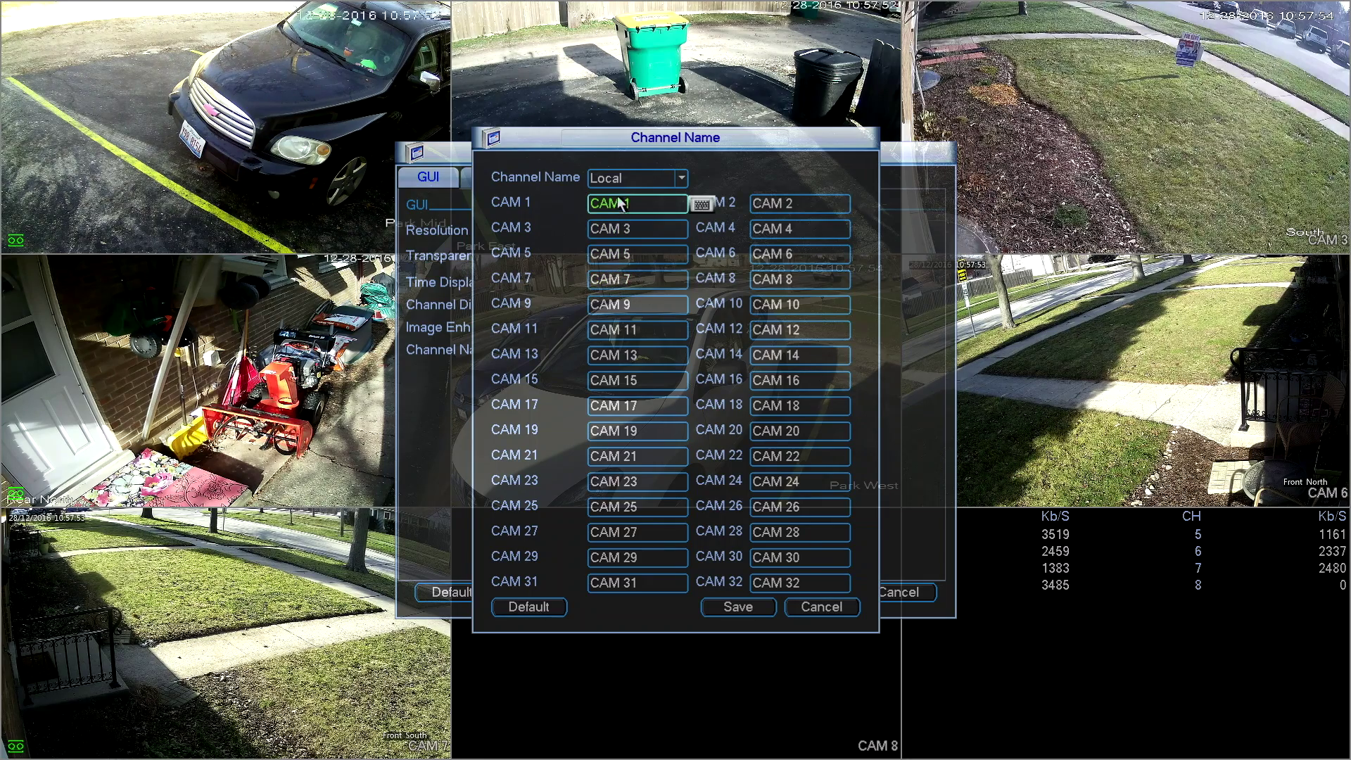
# Step: Clear CAM 1's old name and enter 'Park' with the on-screen keyboard
pyautogui.click(638, 201)
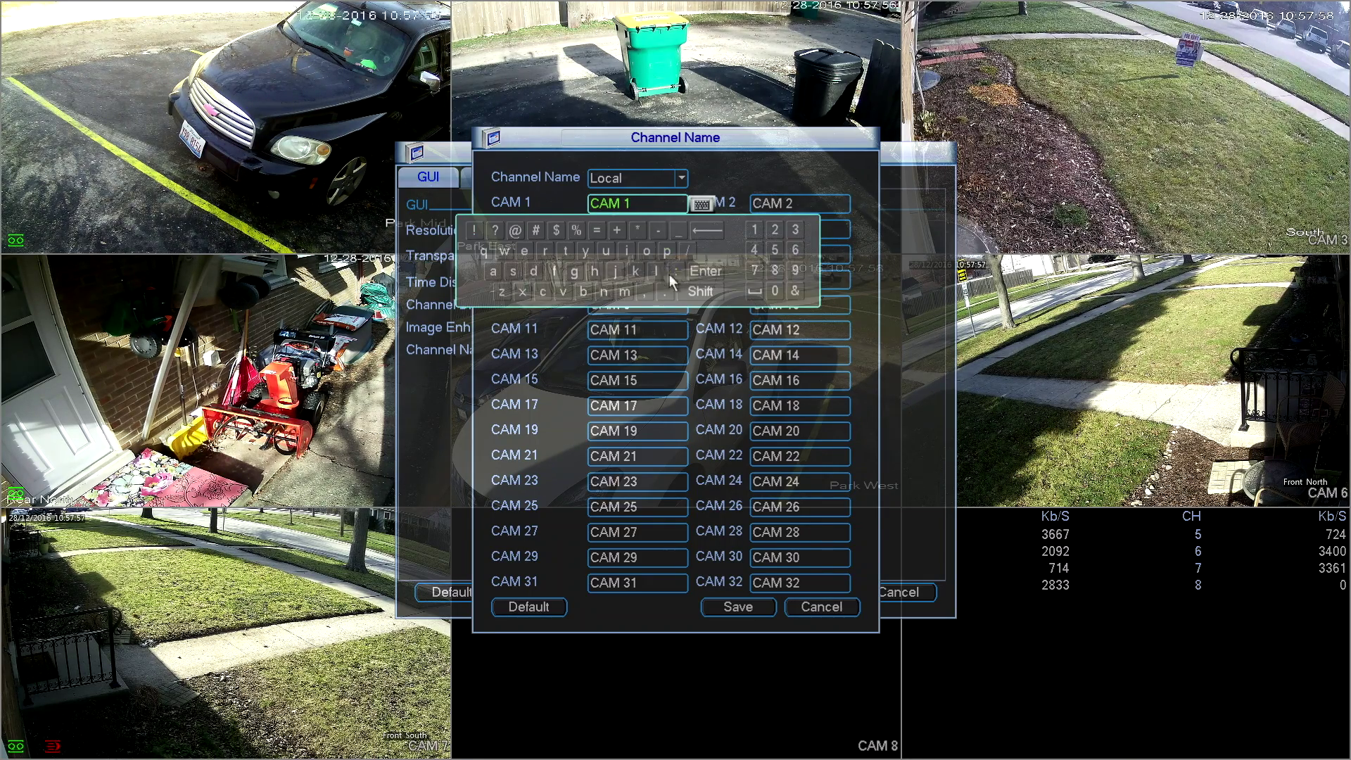
pyautogui.click(705, 296)
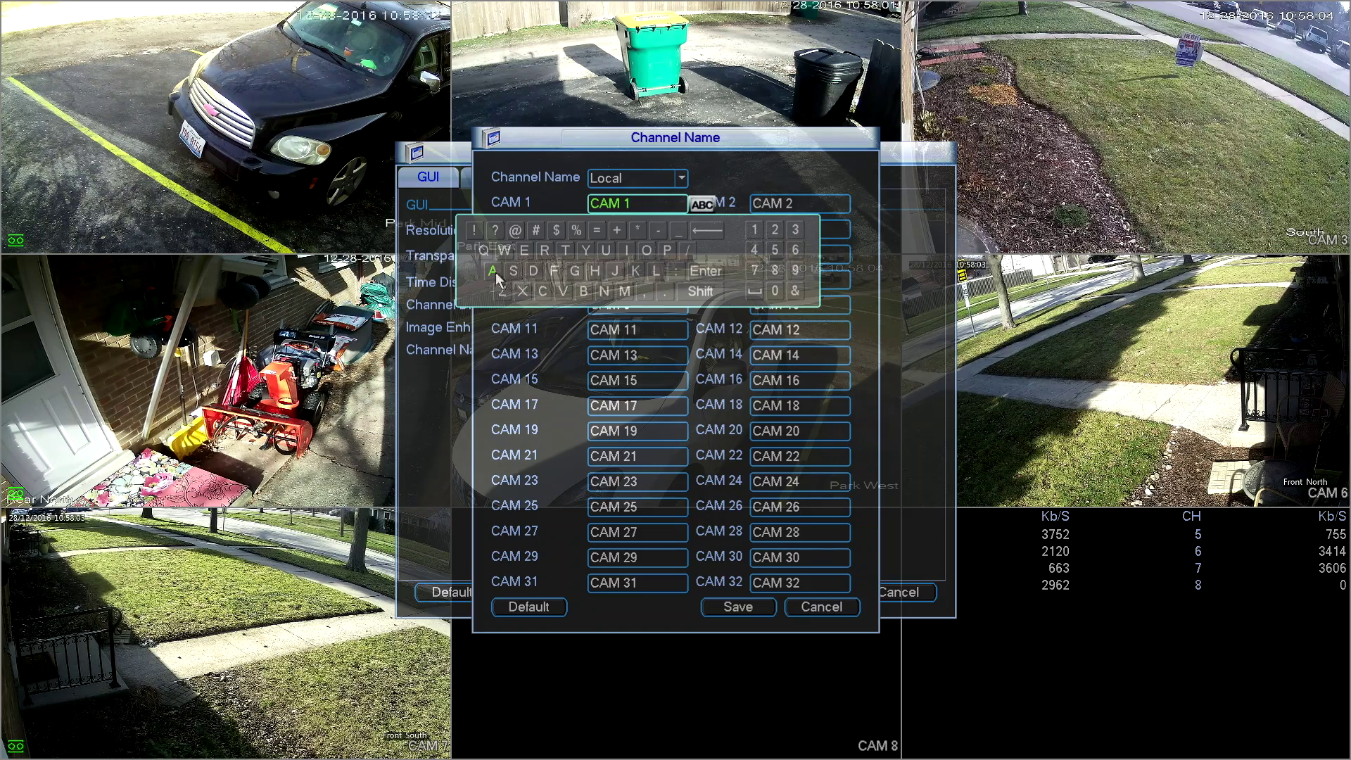
pyautogui.click(670, 251)
pyautogui.click(706, 231)
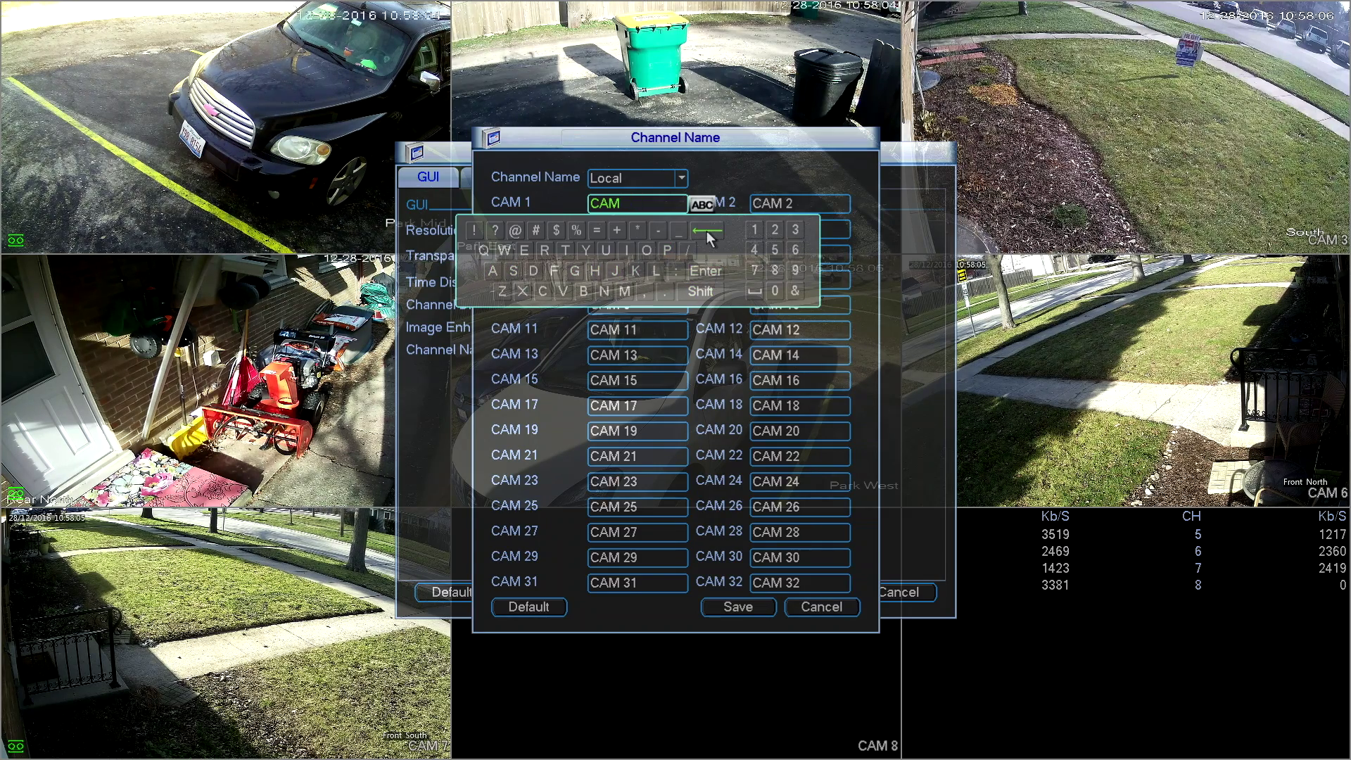
pyautogui.click(705, 231)
pyautogui.click(705, 231)
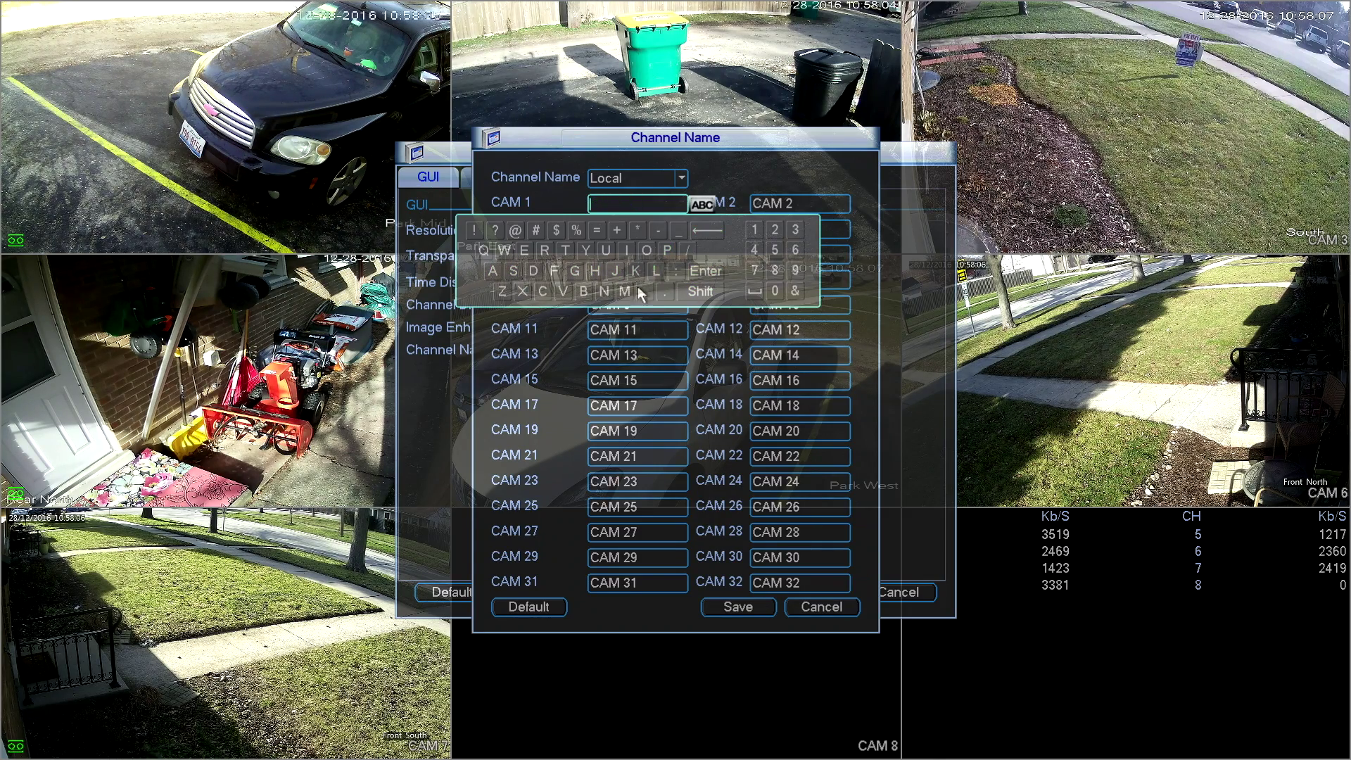
pyautogui.click(669, 249)
pyautogui.click(702, 203)
pyautogui.click(492, 272)
pyautogui.click(544, 250)
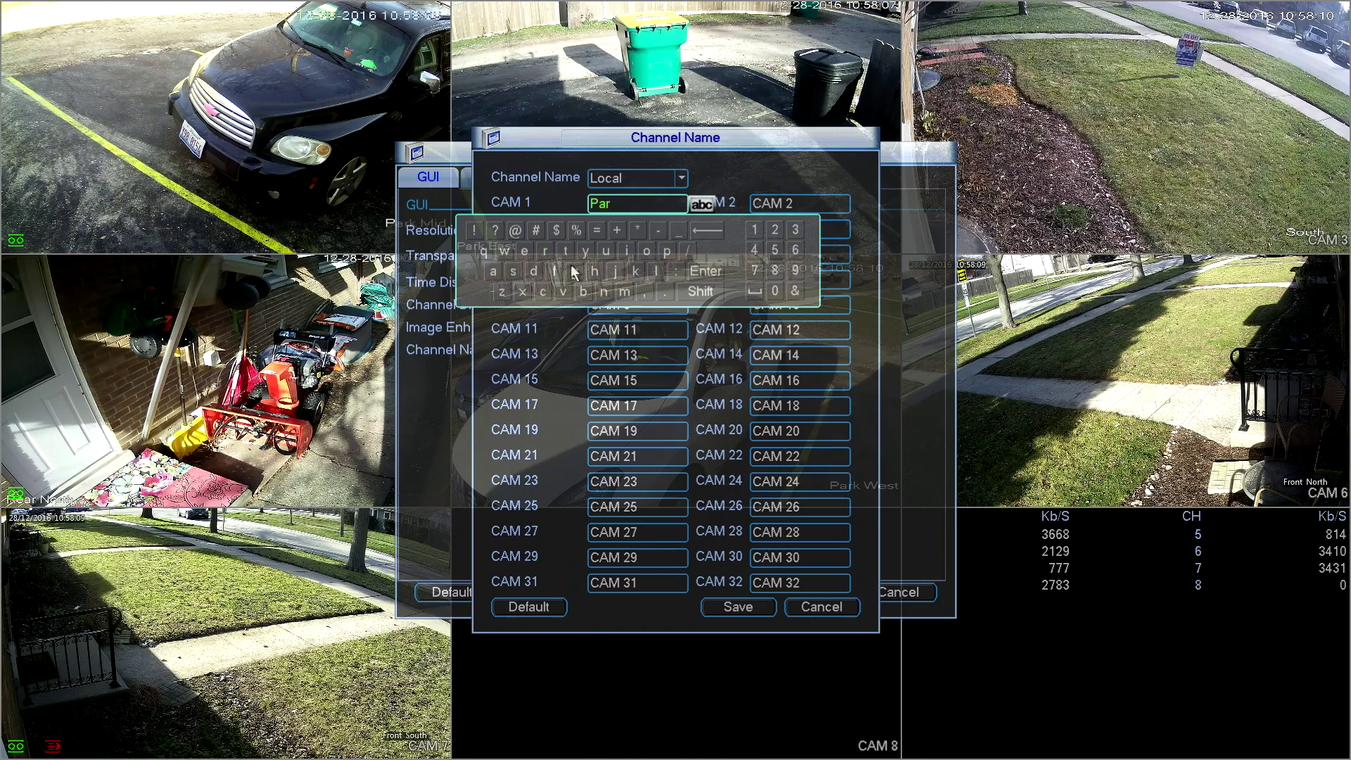
pyautogui.click(636, 271)
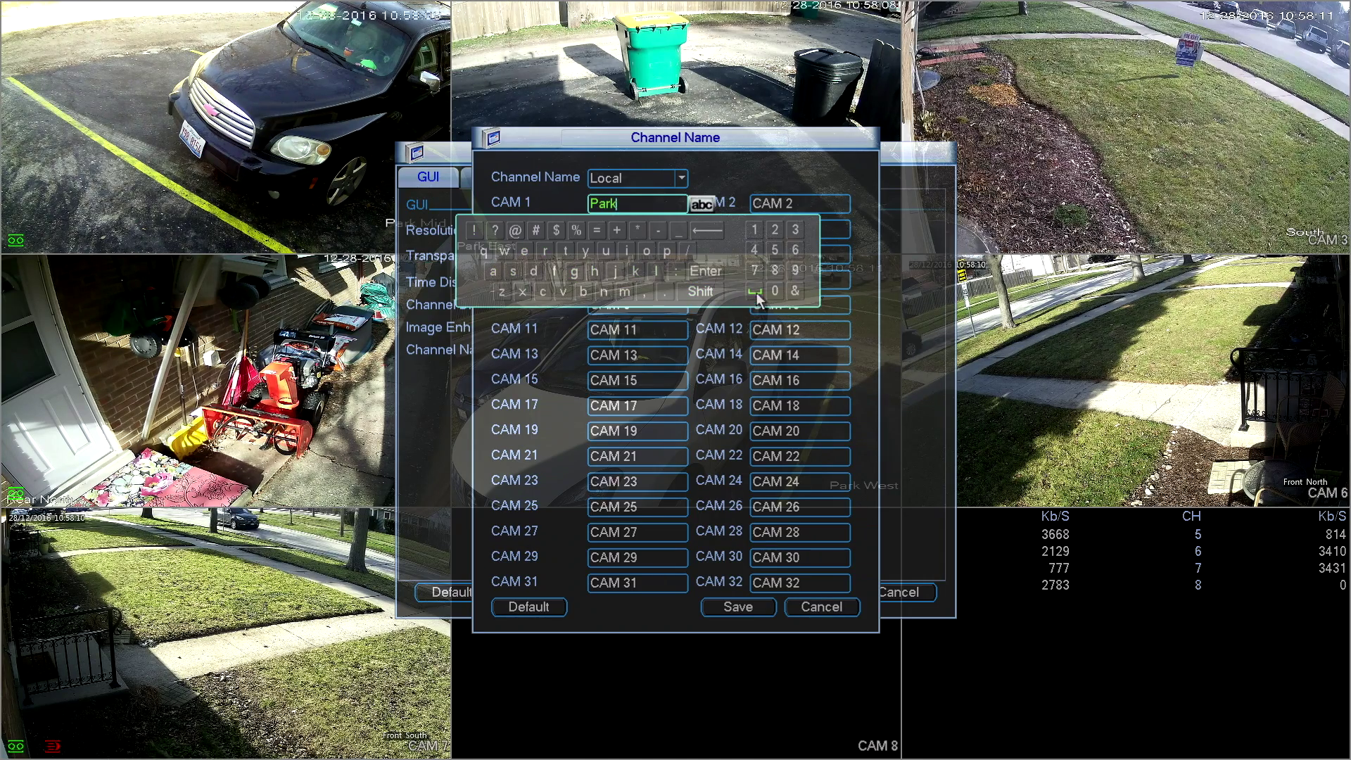
# Step: Complete the CAM 1 name as 'Park Mid'
pyautogui.click(705, 292)
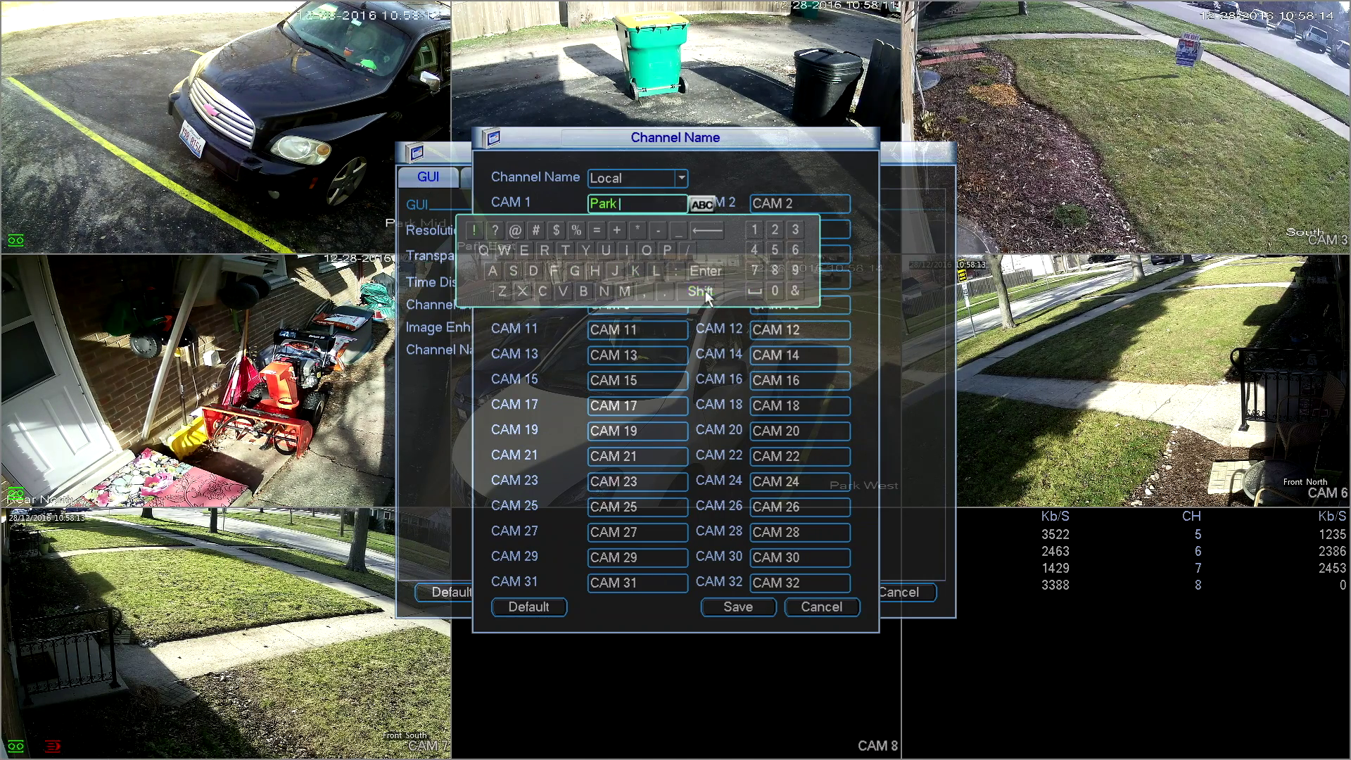
pyautogui.click(626, 292)
pyautogui.click(702, 204)
pyautogui.click(625, 250)
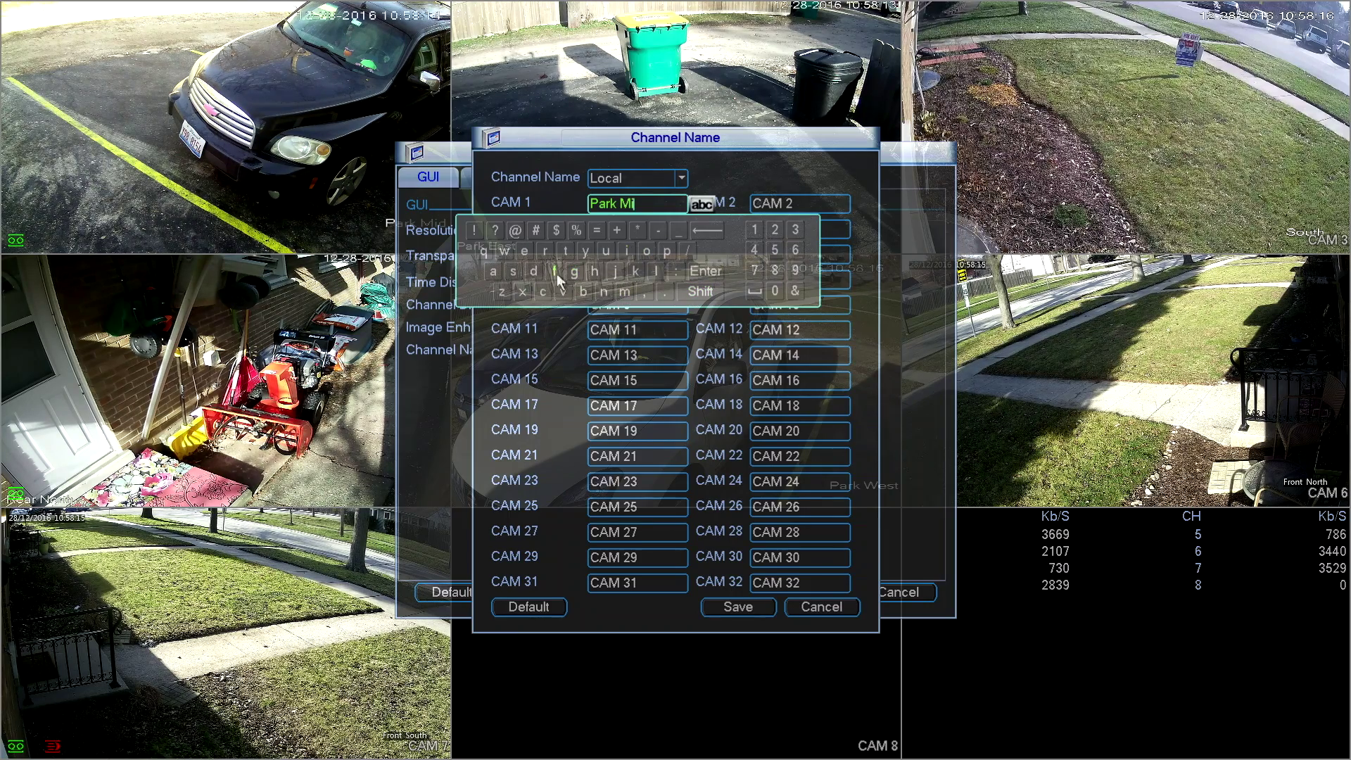
pyautogui.click(707, 157)
# Step: Confirm the 'Park Mid' name and select another channel to rename
pyautogui.click(781, 230)
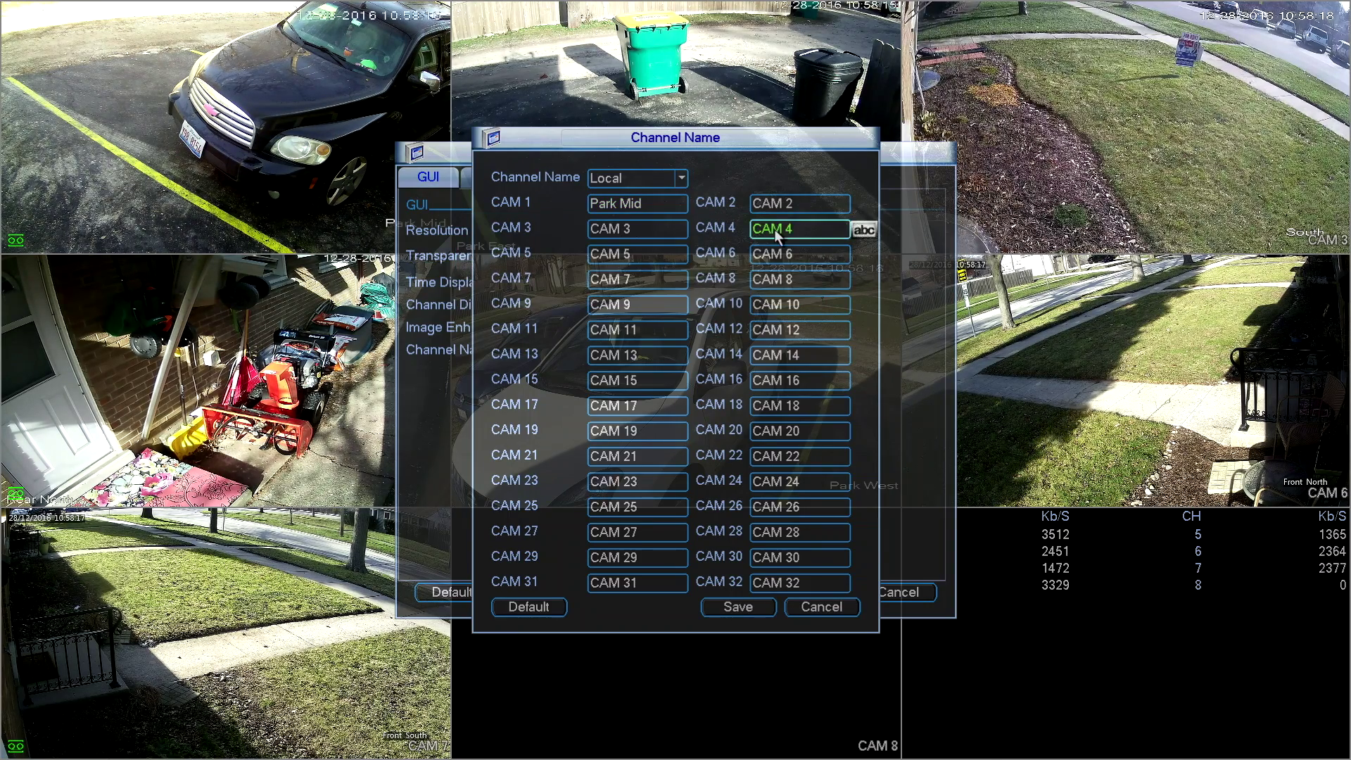
pyautogui.click(785, 205)
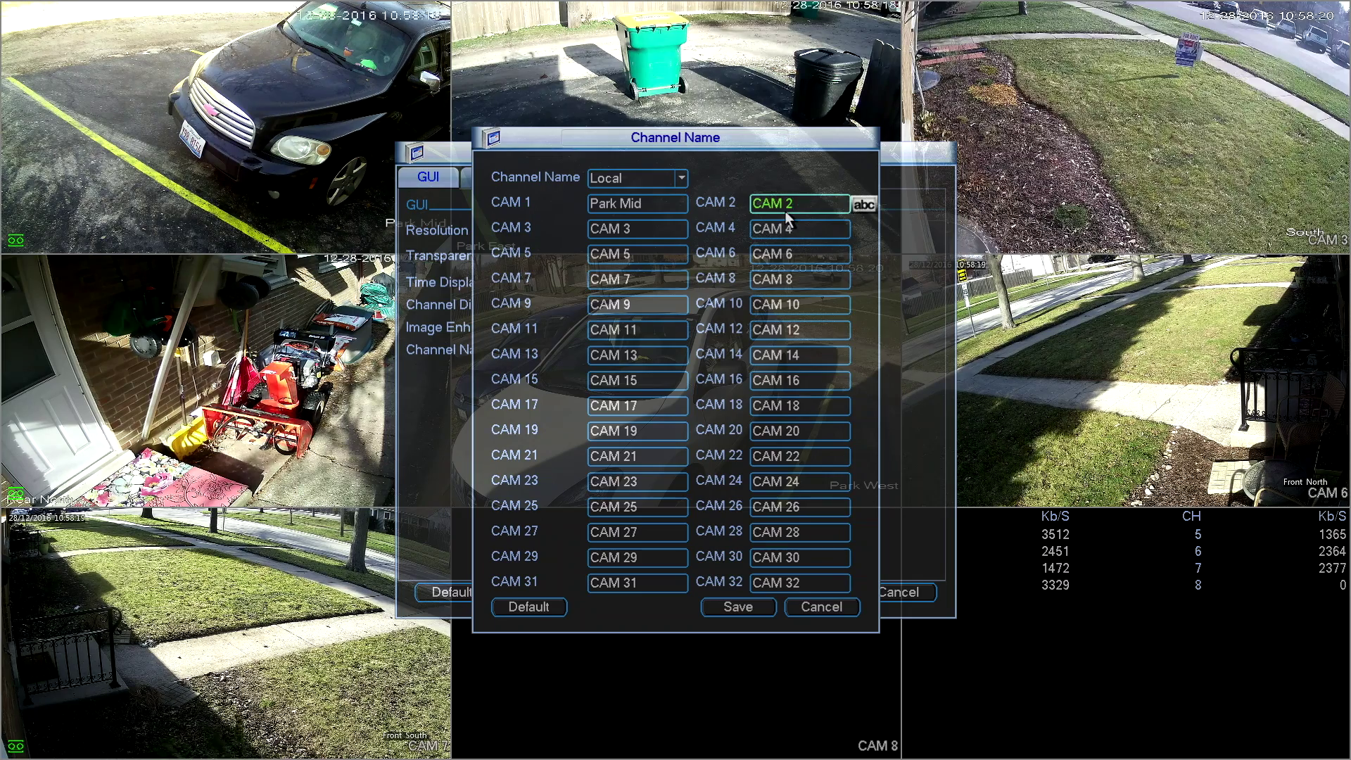
pyautogui.click(965, 189)
# Step: Replace CAM 3's old name with 'South' and confirm it
pyautogui.click(638, 228)
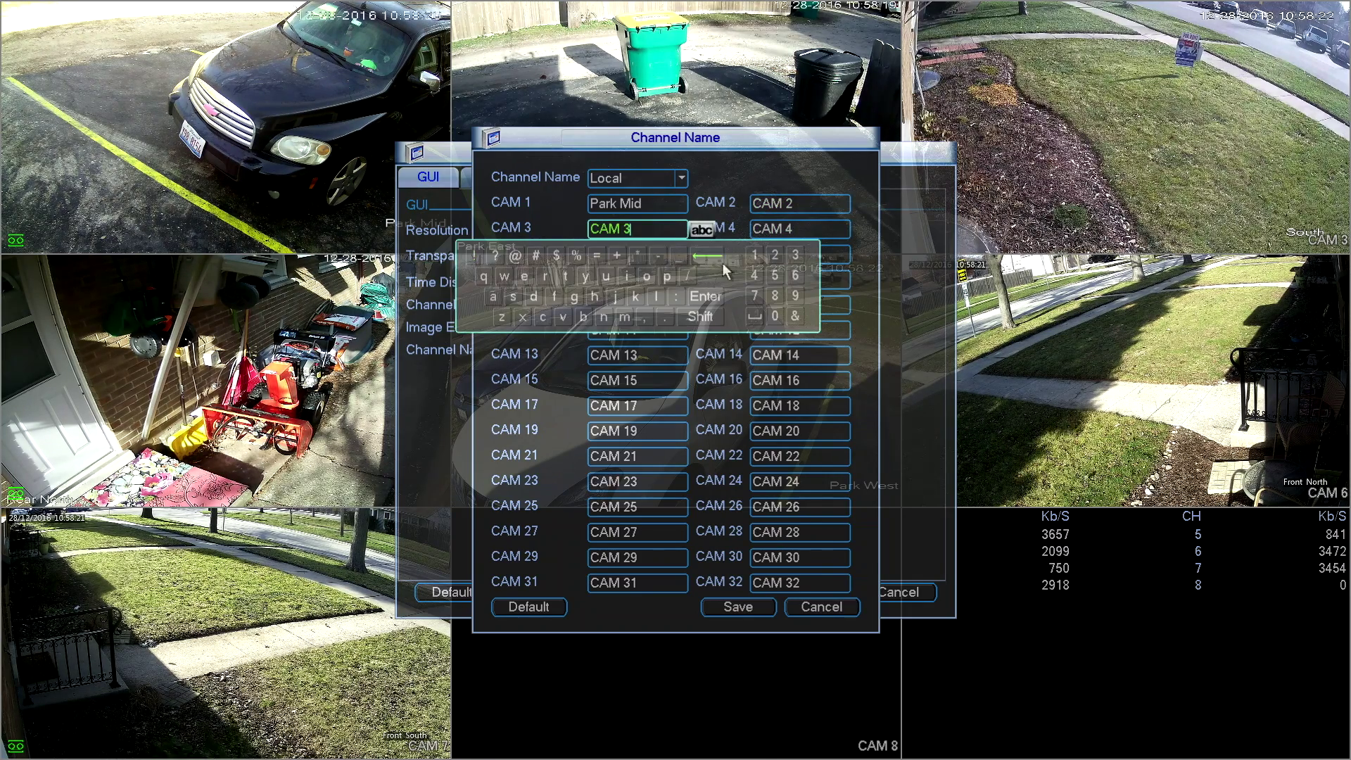
pyautogui.click(719, 259)
pyautogui.click(717, 256)
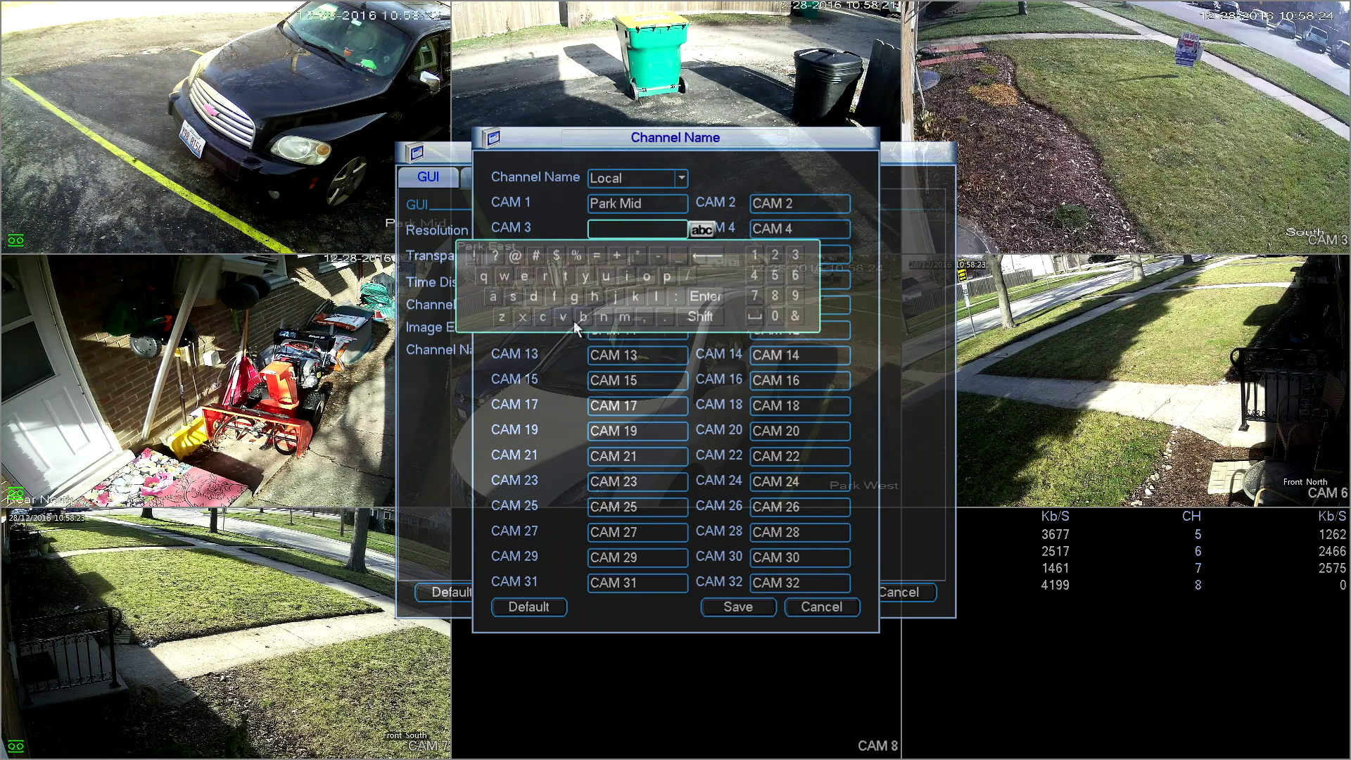
pyautogui.click(700, 317)
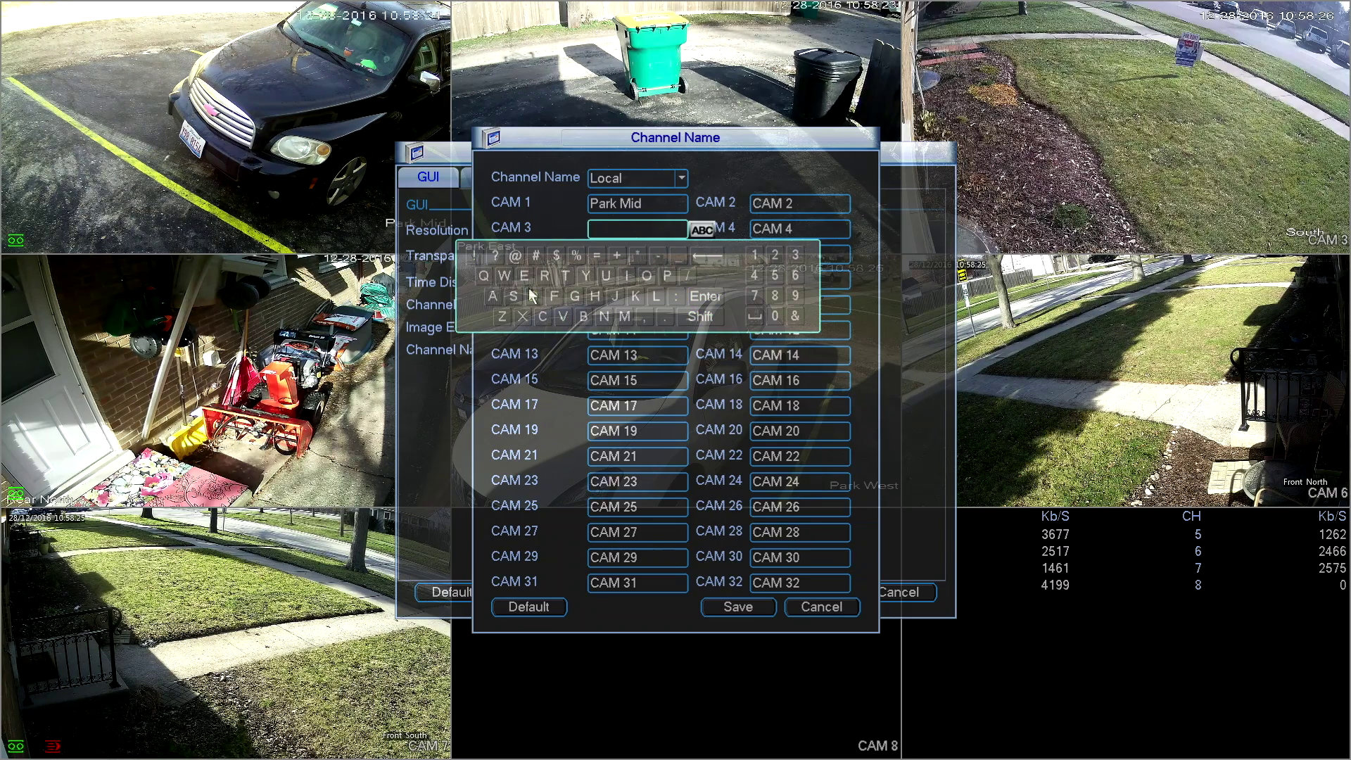
pyautogui.click(512, 295)
pyautogui.click(701, 316)
pyautogui.click(647, 276)
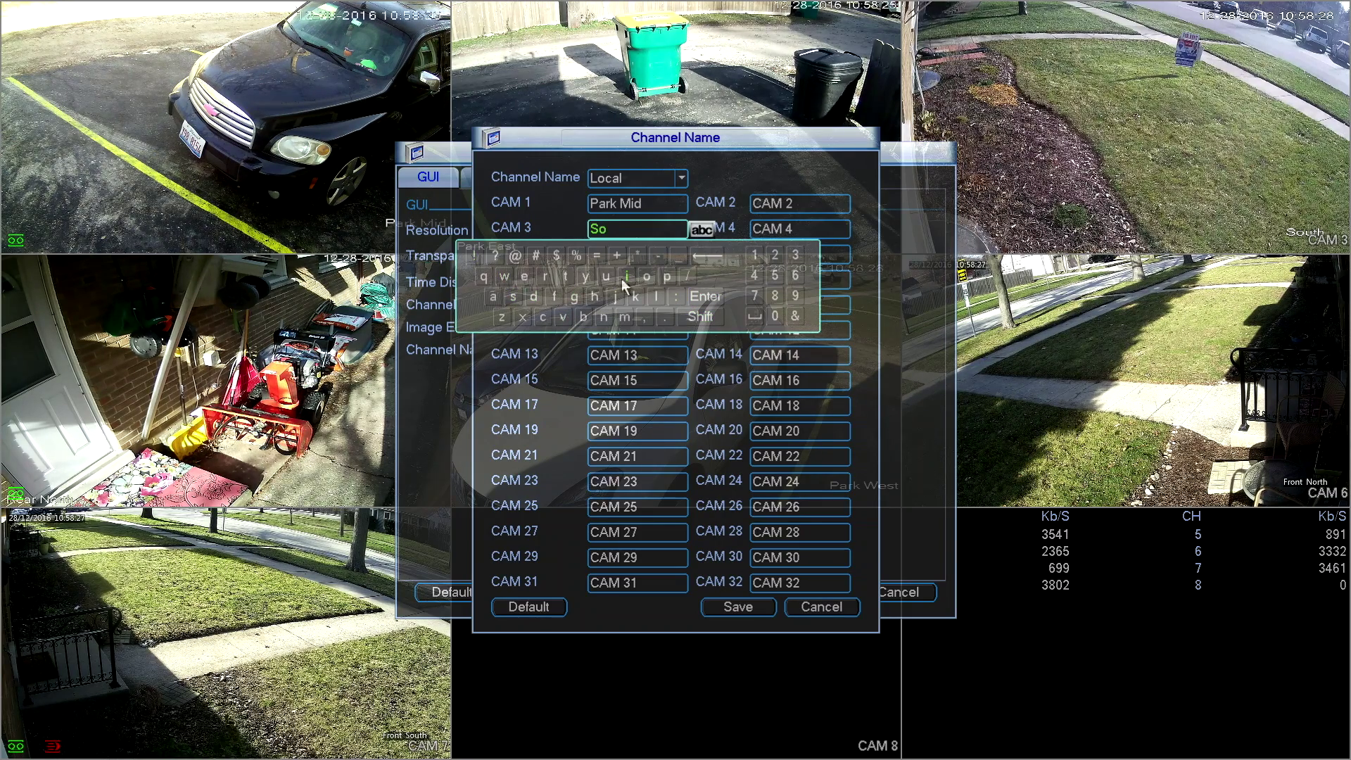
pyautogui.click(605, 277)
pyautogui.click(573, 298)
pyautogui.click(706, 297)
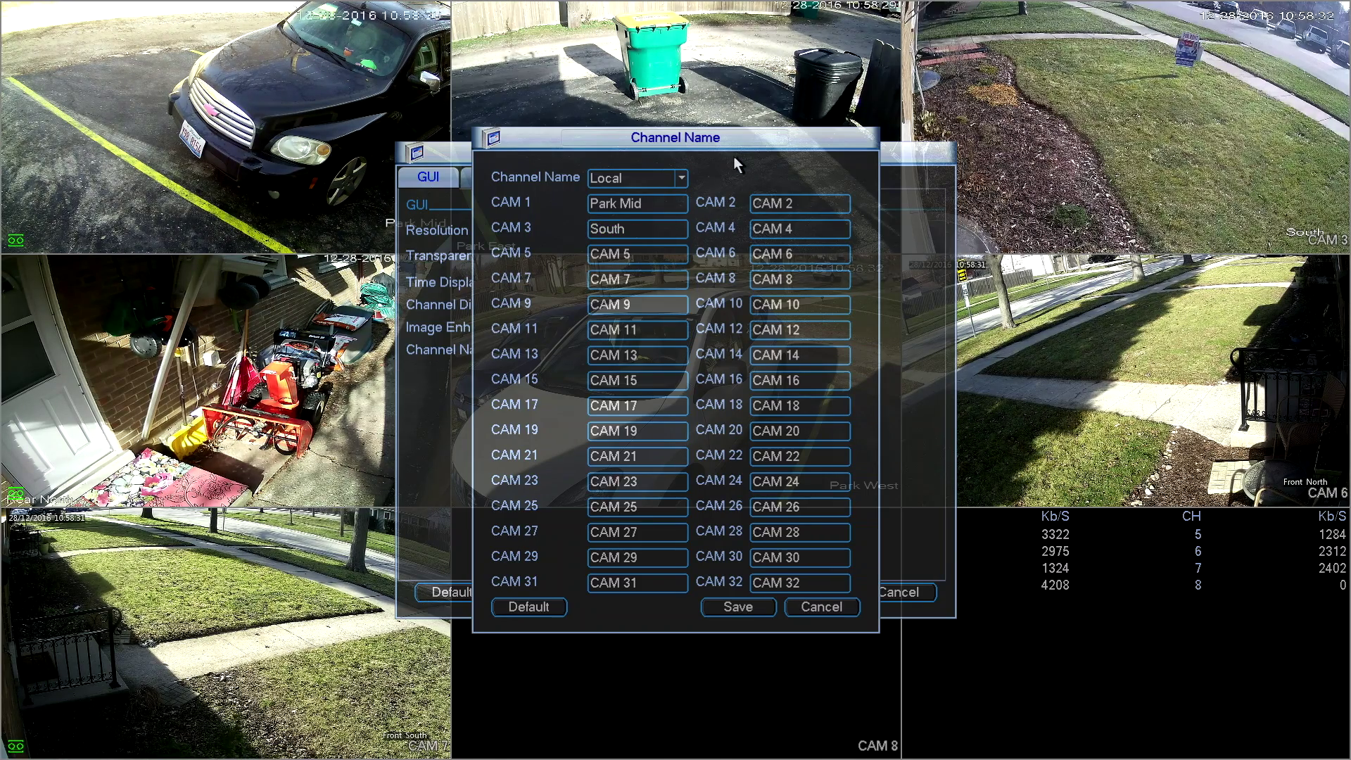
# Step: Clear CAM 2's old name and enter 'Park'
pyautogui.click(786, 204)
pyautogui.click(870, 231)
pyautogui.click(869, 232)
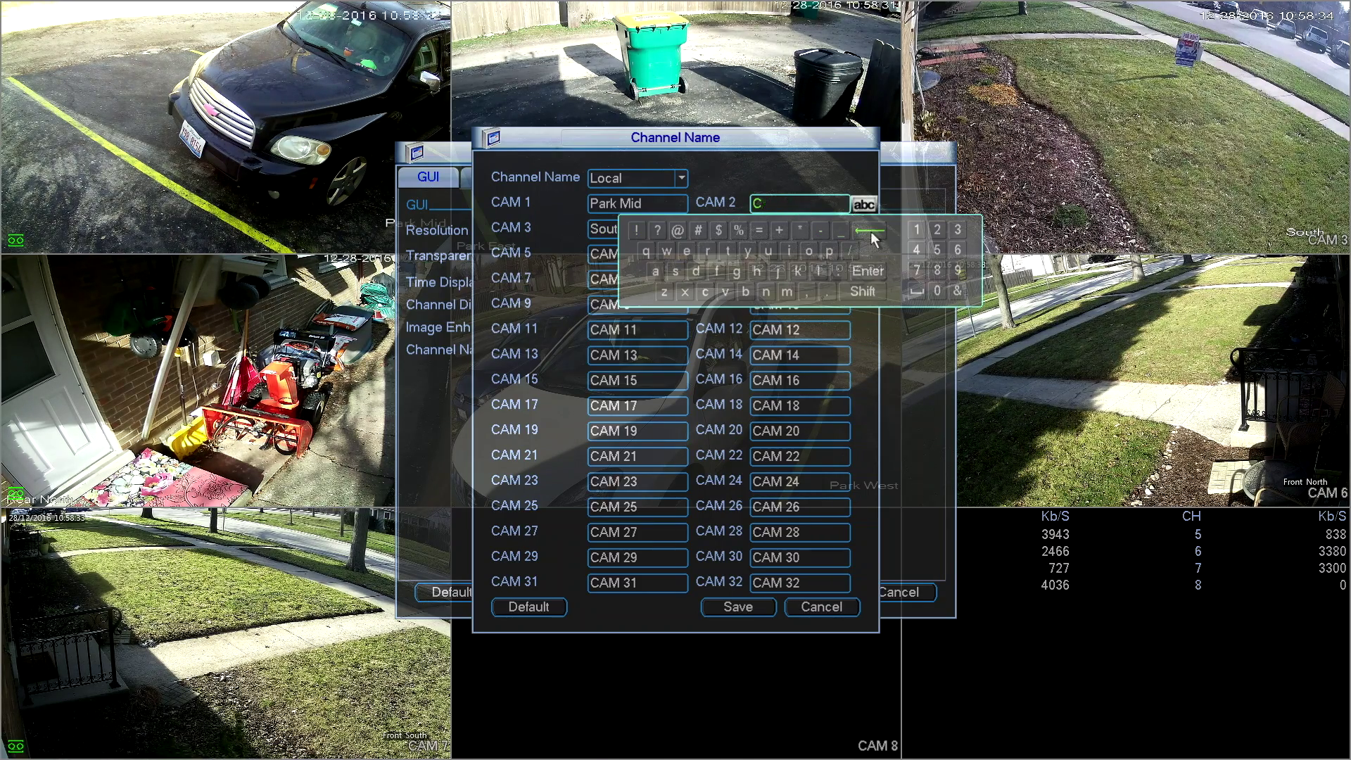
pyautogui.click(863, 291)
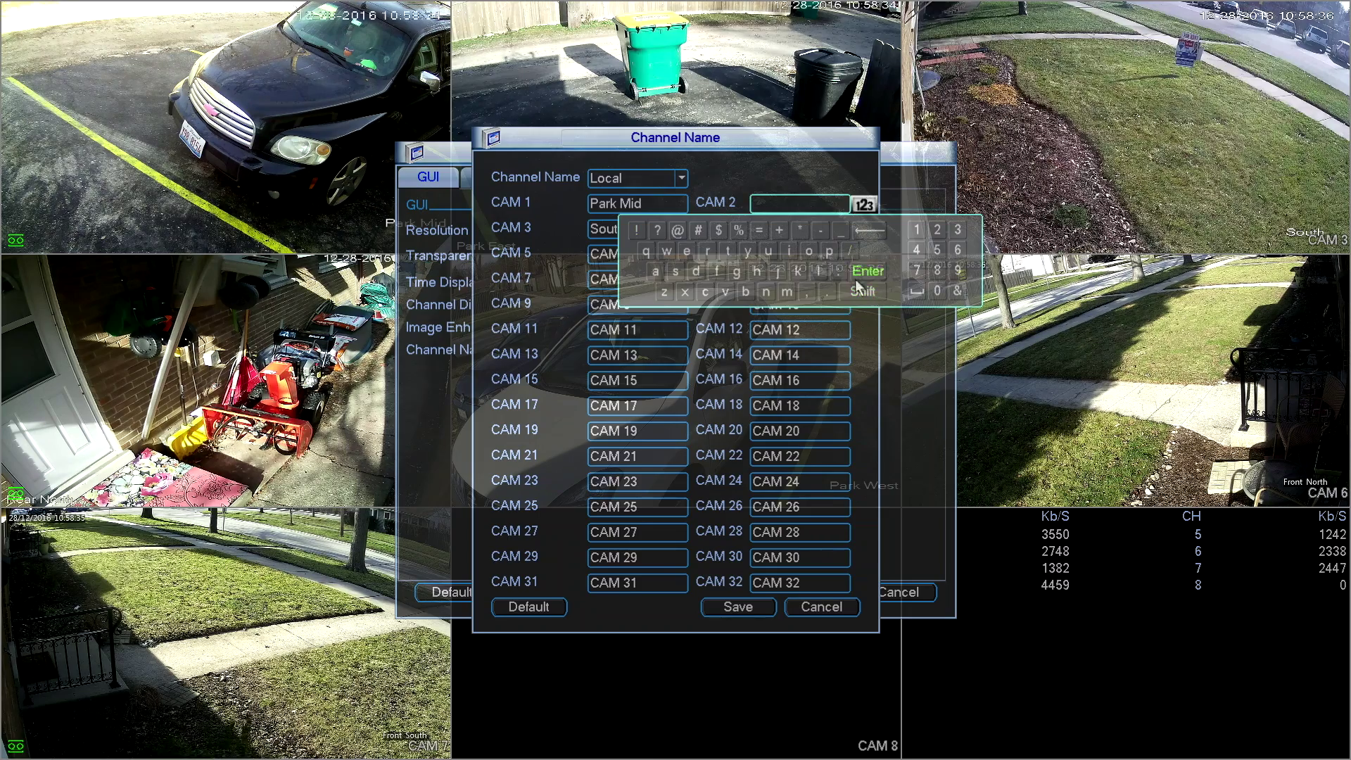
pyautogui.click(828, 251)
pyautogui.click(655, 271)
pyautogui.click(707, 250)
pyautogui.click(797, 271)
# Step: Complete CAM 2 as 'Park East' and save the channel names
pyautogui.click(862, 292)
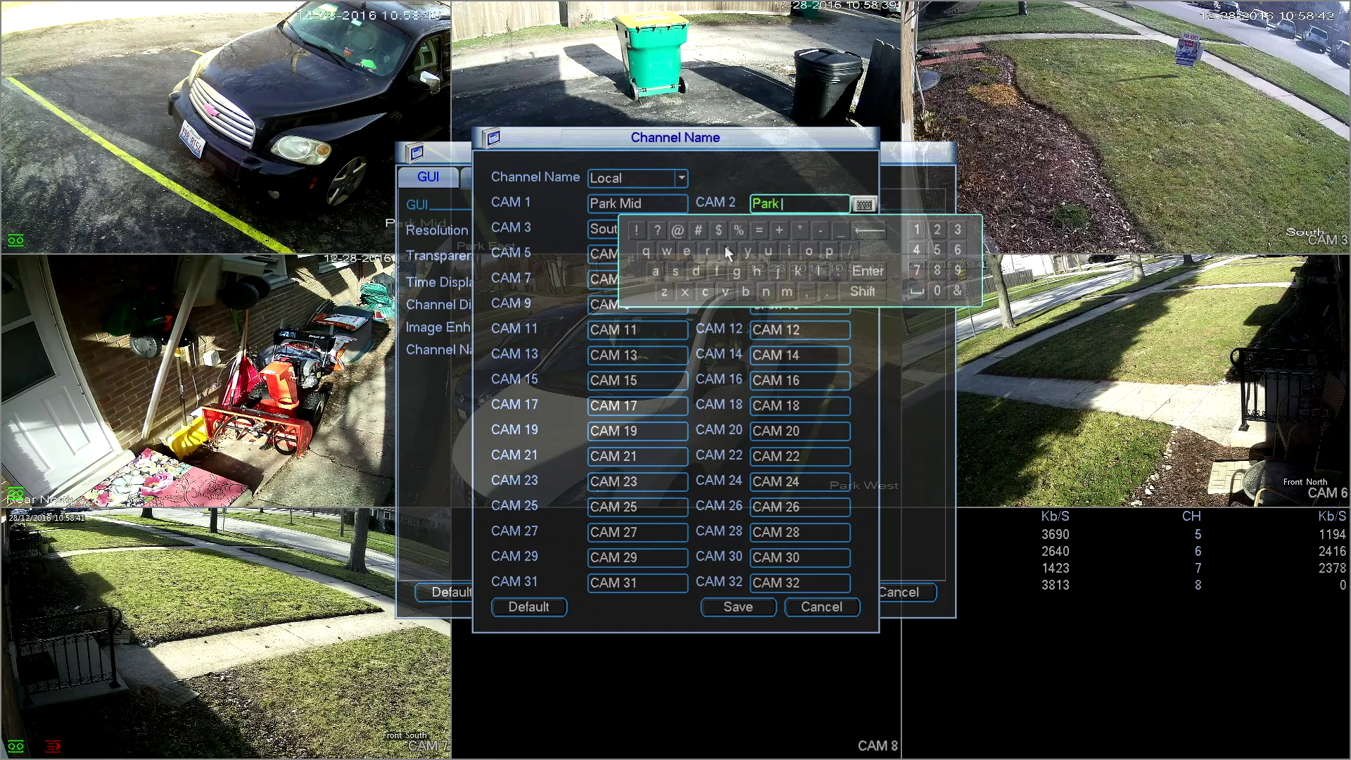
pyautogui.click(862, 291)
pyautogui.click(686, 252)
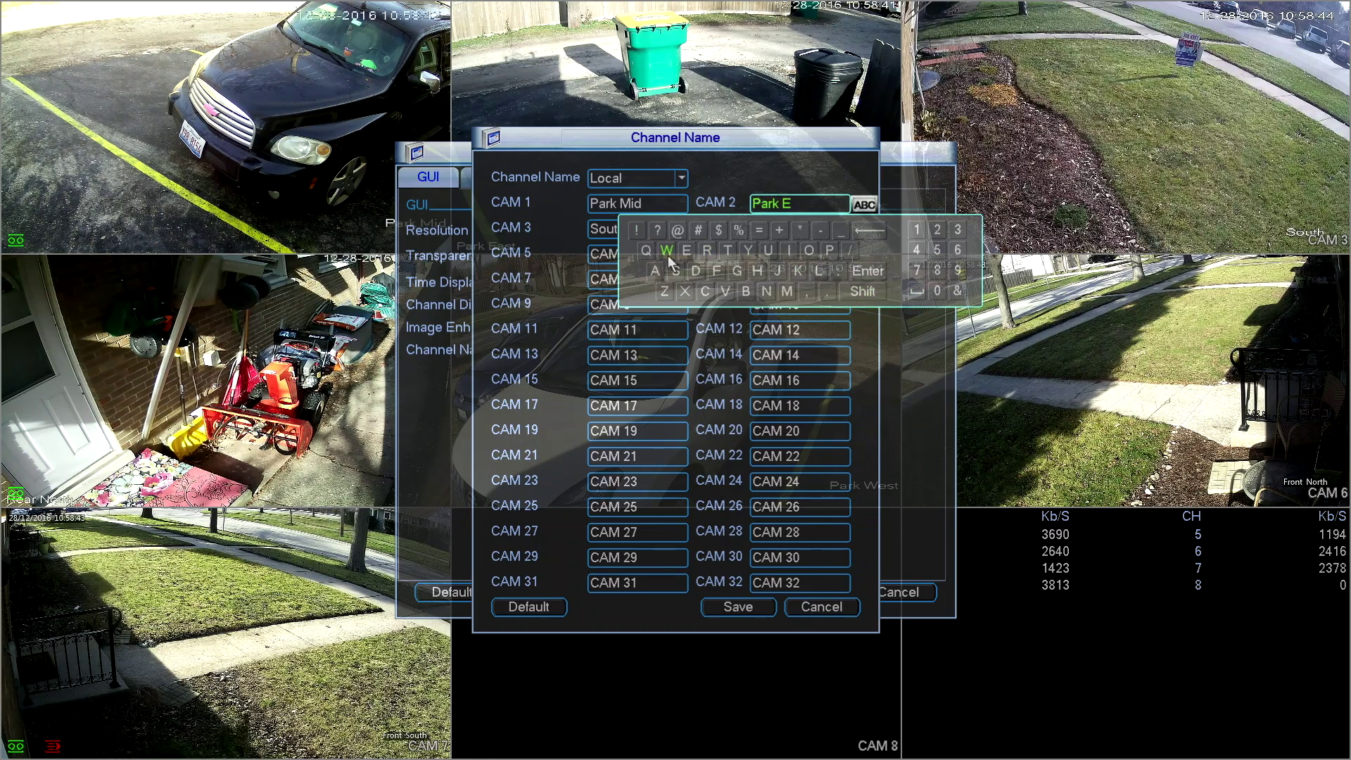
pyautogui.click(727, 254)
pyautogui.click(885, 346)
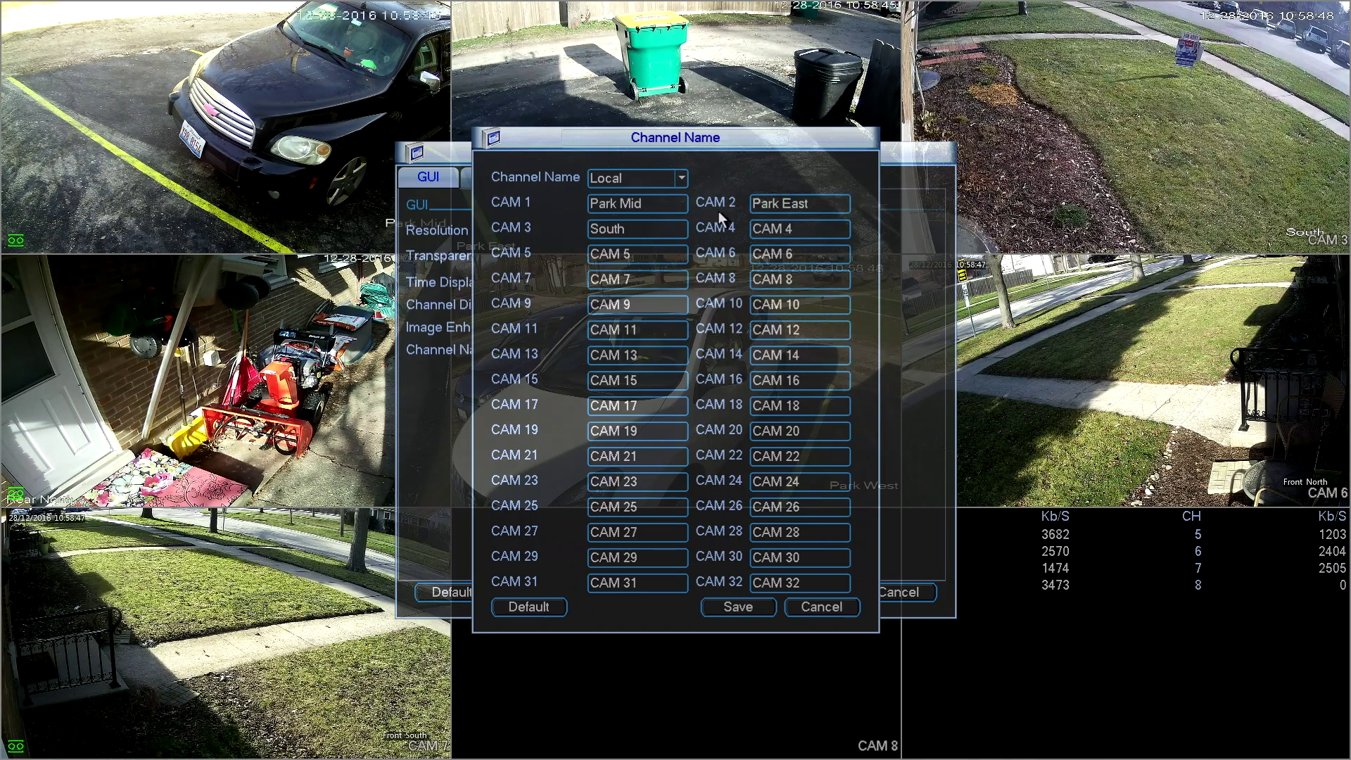
pyautogui.click(736, 606)
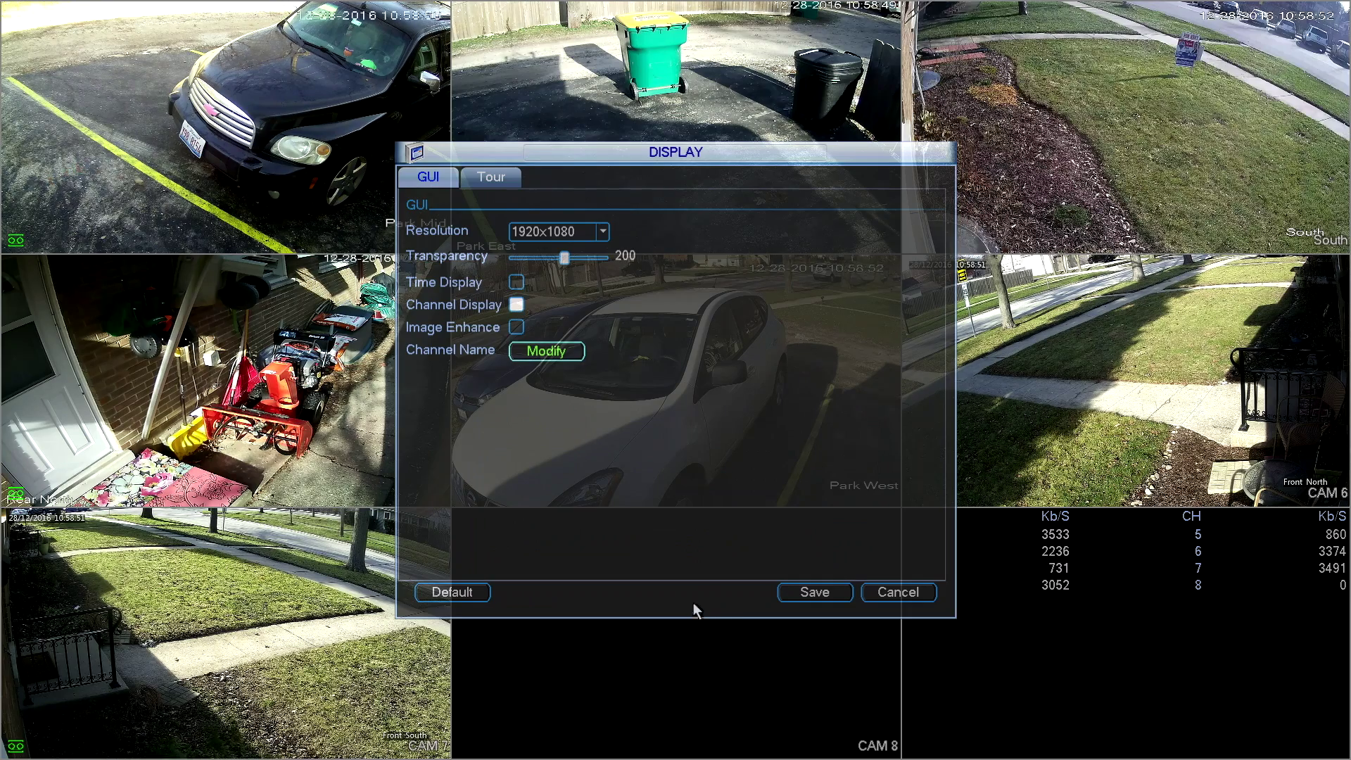